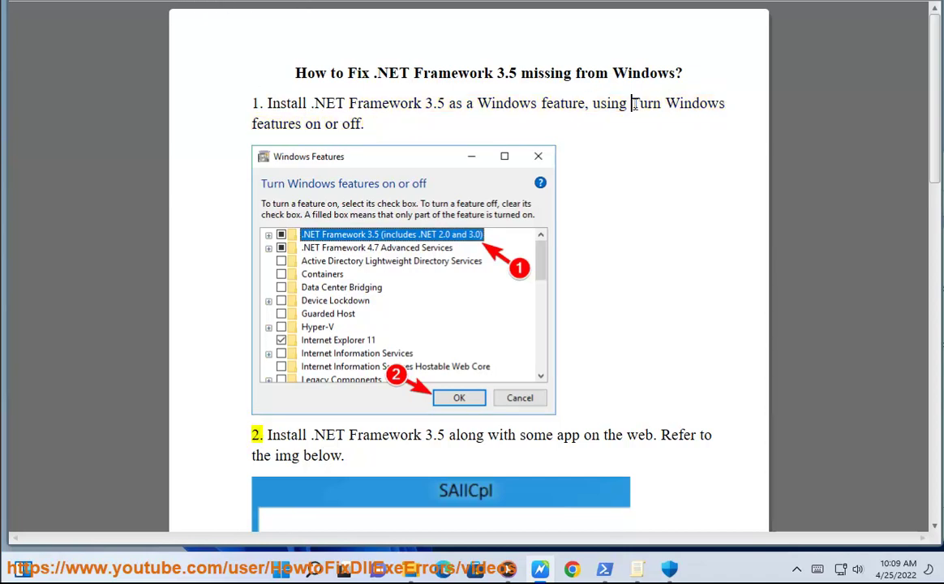
- Select the phrase 'Turn Windows features on or off' in step 1 of the guide
left_click_drag(631, 103, 363, 127)
key("ctrl+c")
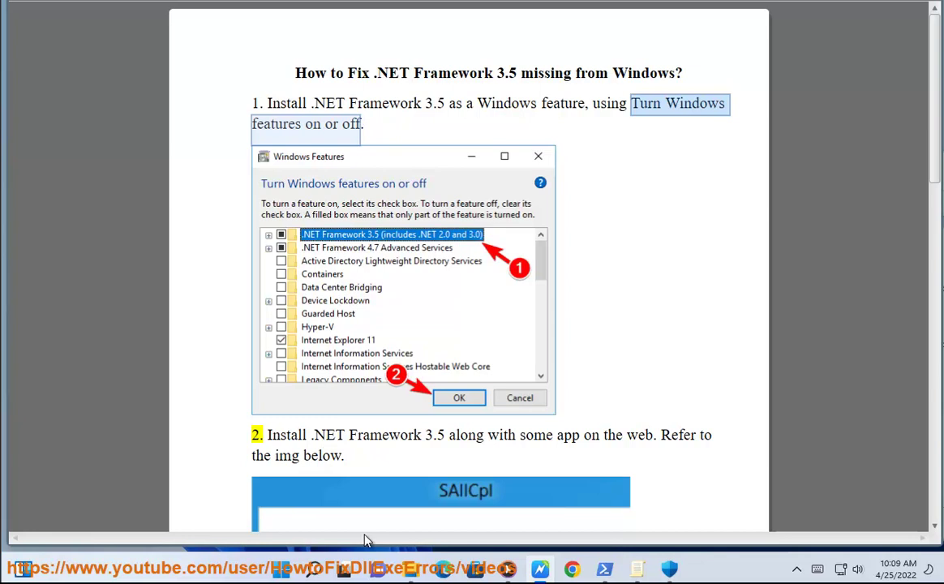
- Find Windows Features via Start search, tick .NET Framework 3.5, and confirm with OK
left_click(312, 568)
key("ctrl+v")
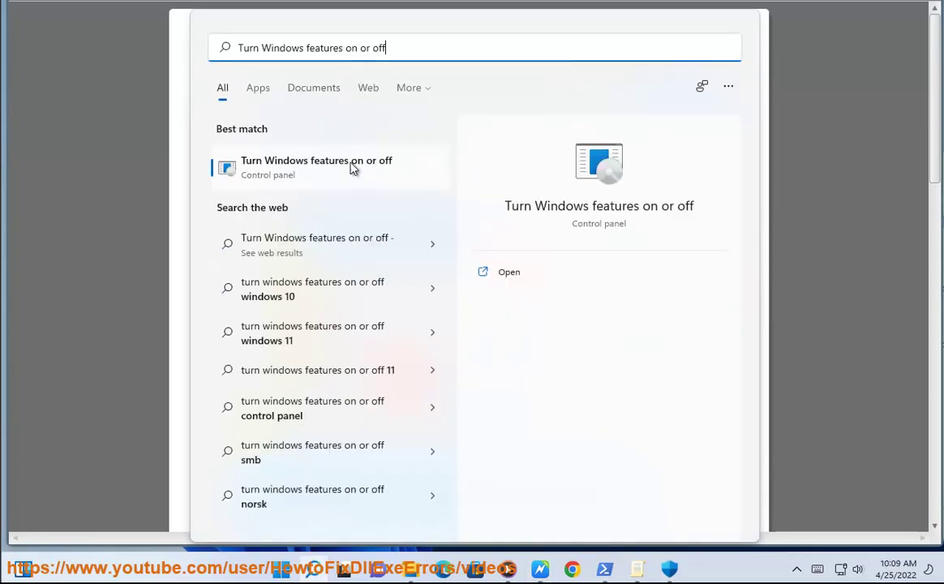
left_click(353, 176)
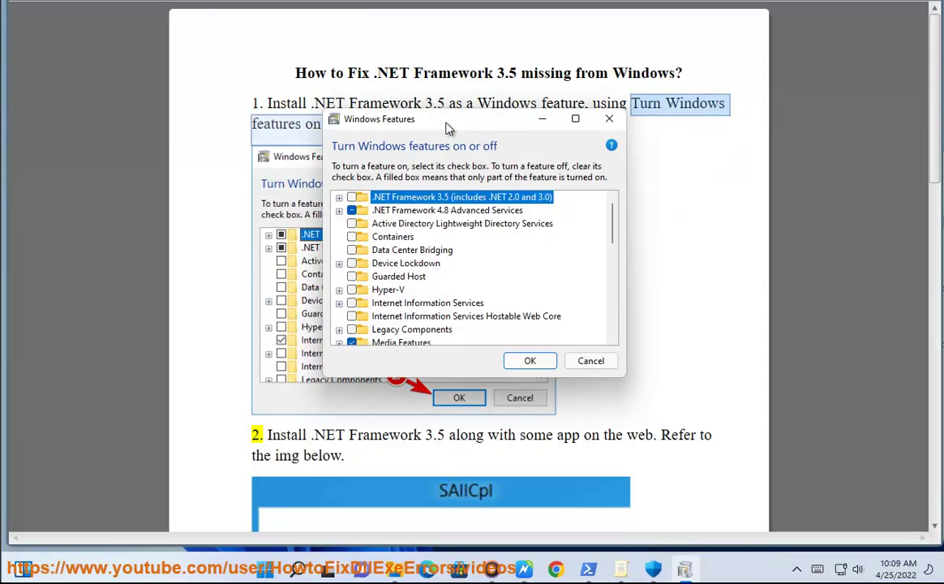
left_click_drag(448, 125, 727, 168)
left_click(632, 237)
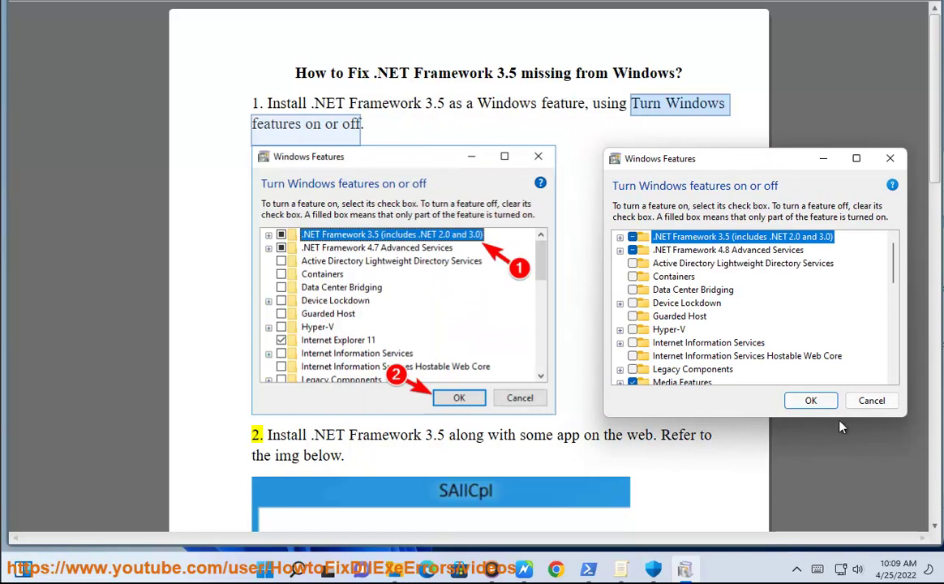
left_click(870, 403)
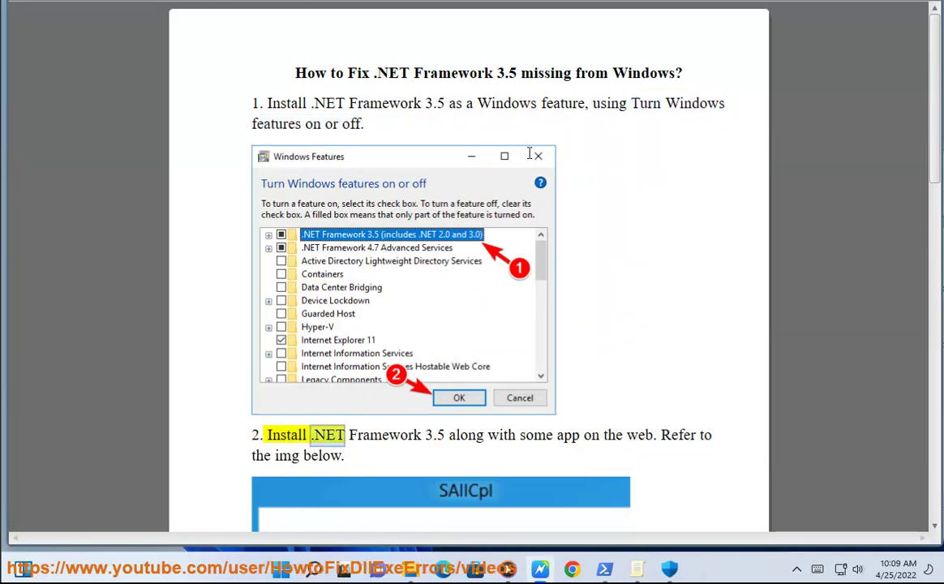
- Scroll to step 2 of the guide and select the phrase '.NET Framework 3.5'
scroll(573, 288, "down", 1)
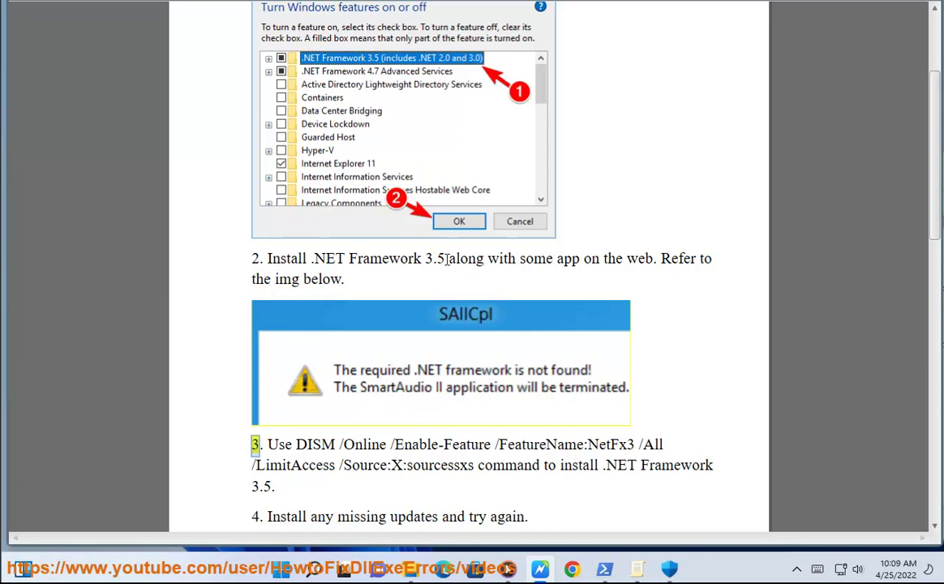
left_click_drag(446, 259, 313, 258)
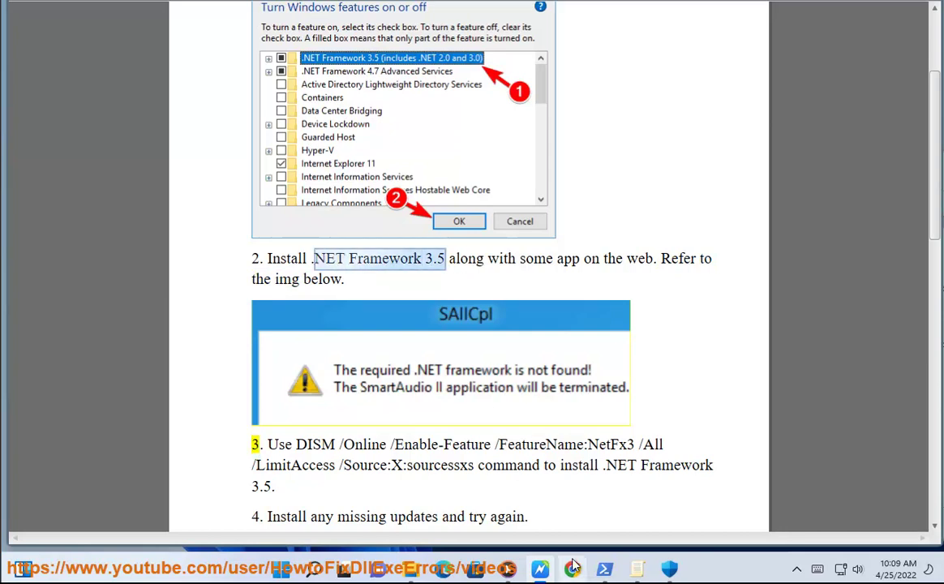
- Search Google in a new Chrome window for apps that need NET Framework 3.5
key("ctrl+n")
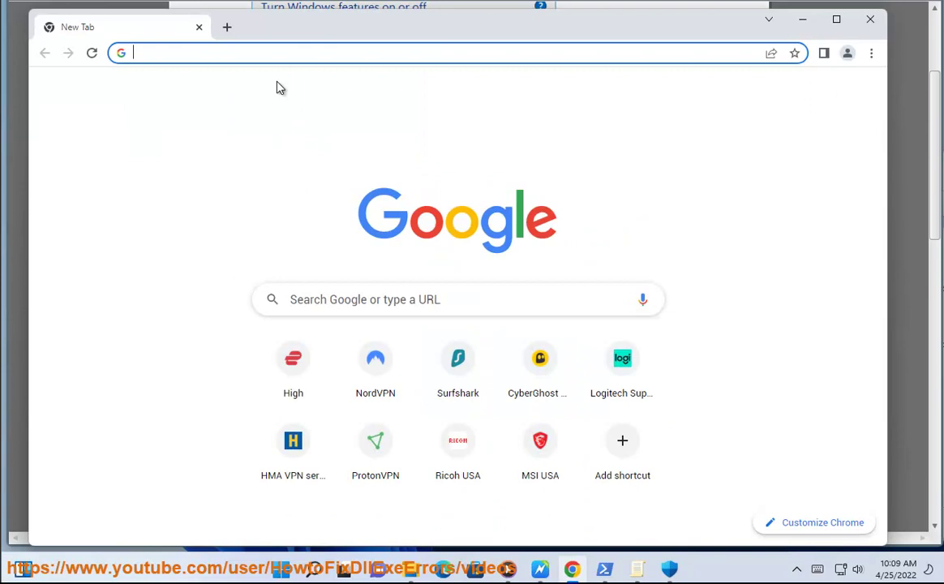
type("APP")
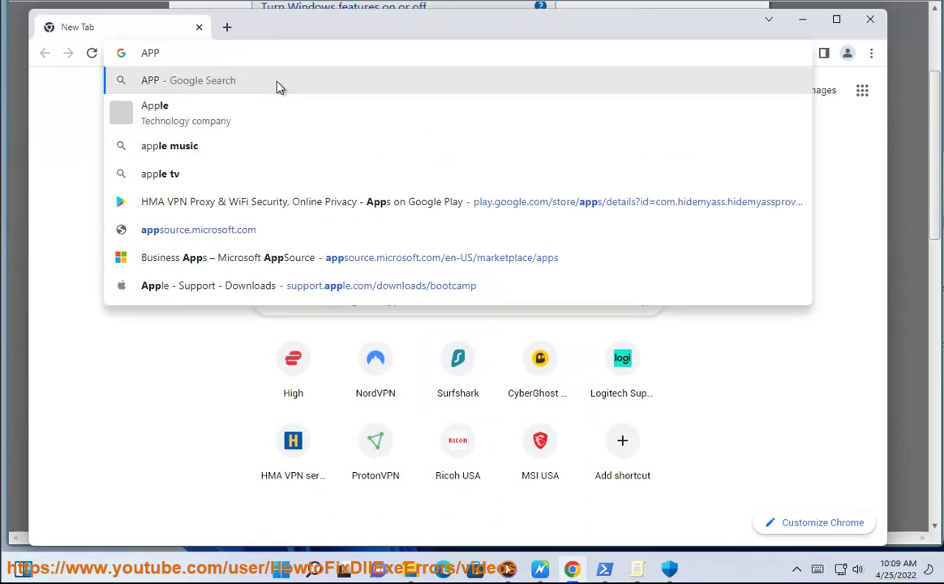
type(" THAT")
type("MIN")
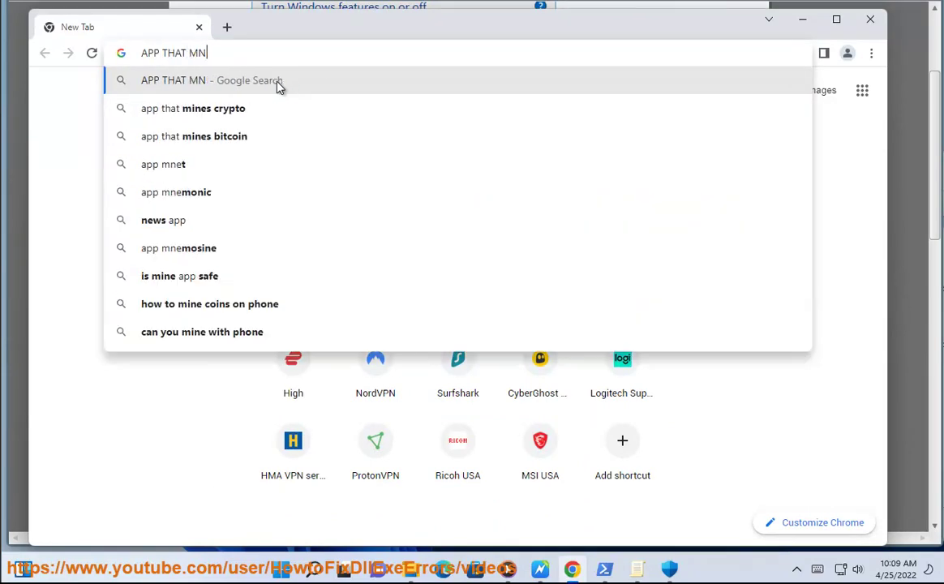
key("BackSpace")
key("BackSpace")
key("BackSpace")
type("NEED")
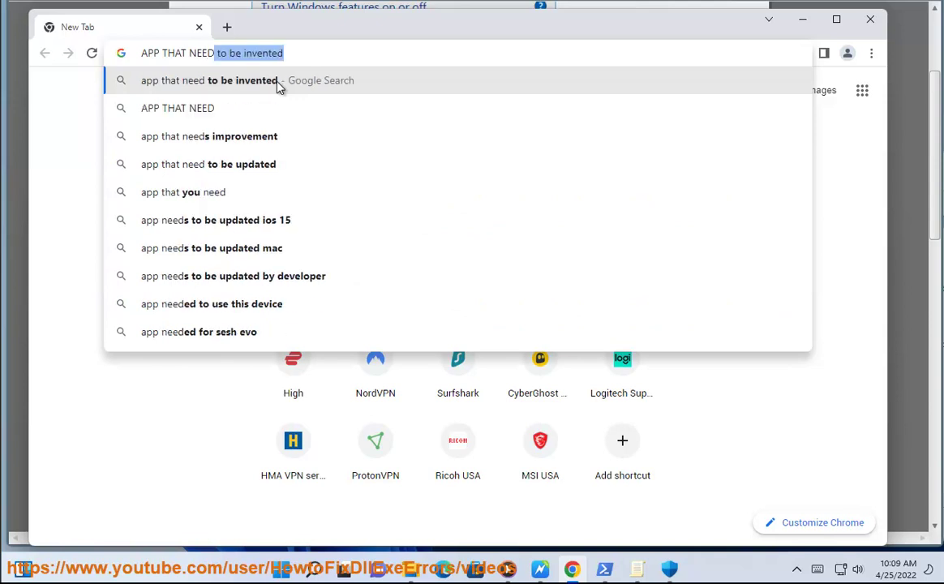
type("S NET Framework 3.5")
key("Return")
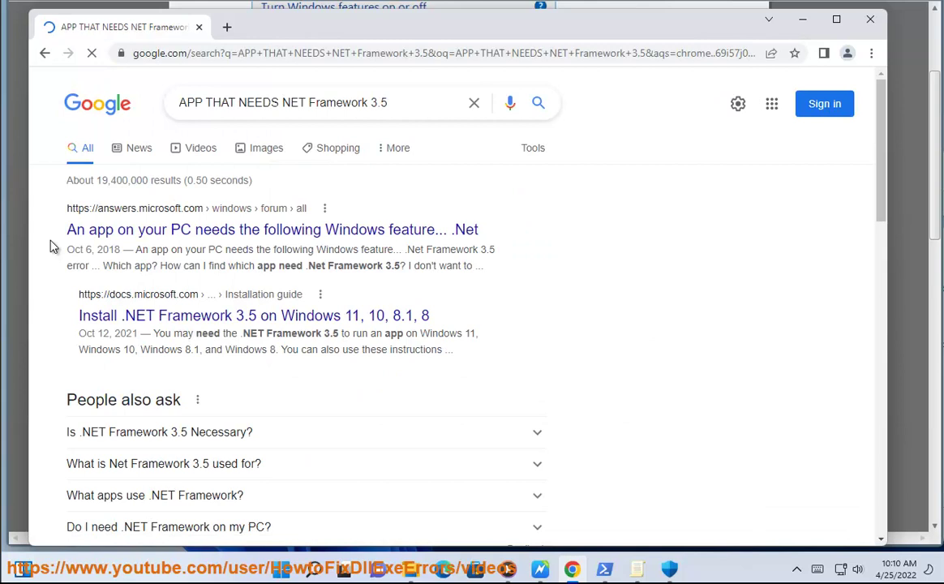
- Select the first result's title, scroll through the results, and minimize Chrome
left_click_drag(50, 229, 617, 236)
scroll(143, 369, "down", 3)
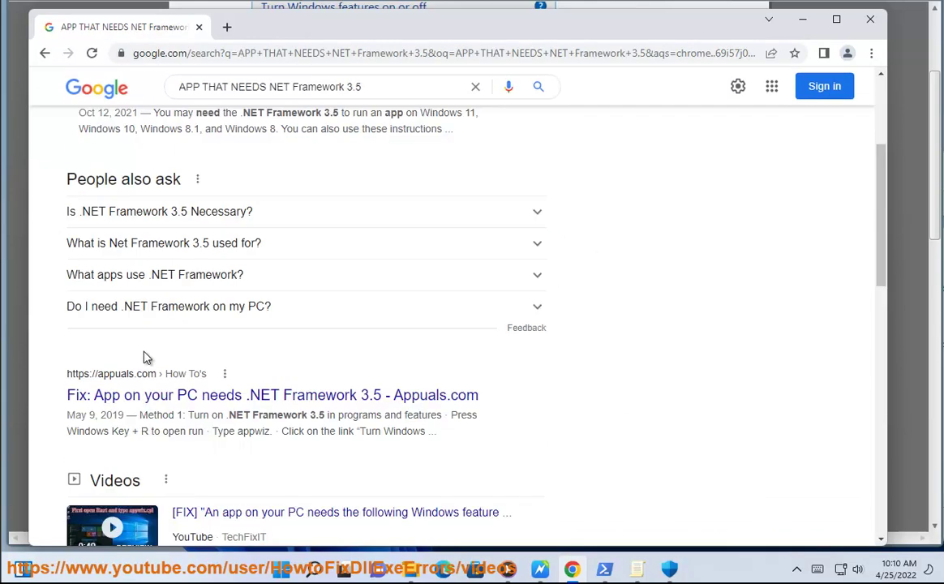
scroll(486, 405, "down", 1)
scroll(614, 403, "down", 5)
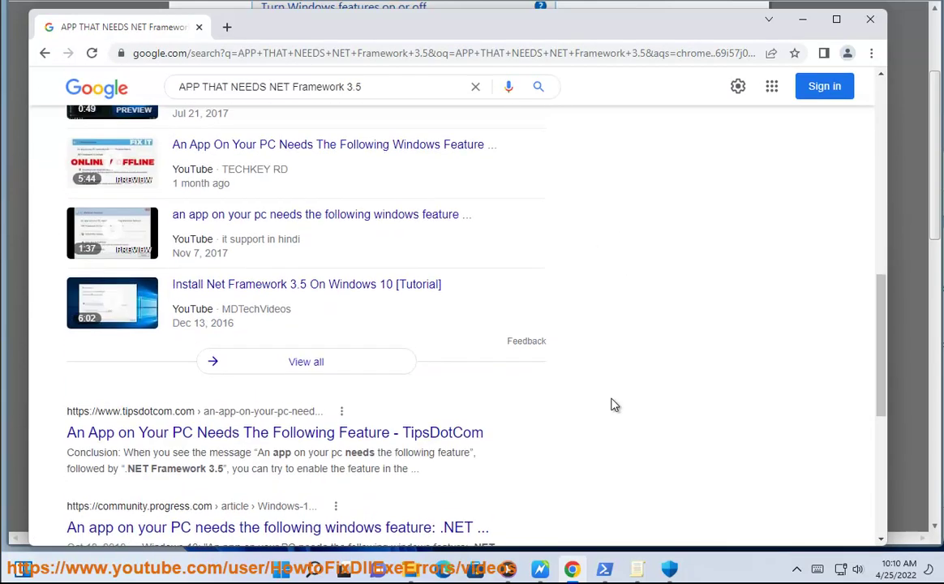
scroll(614, 405, "down", 3)
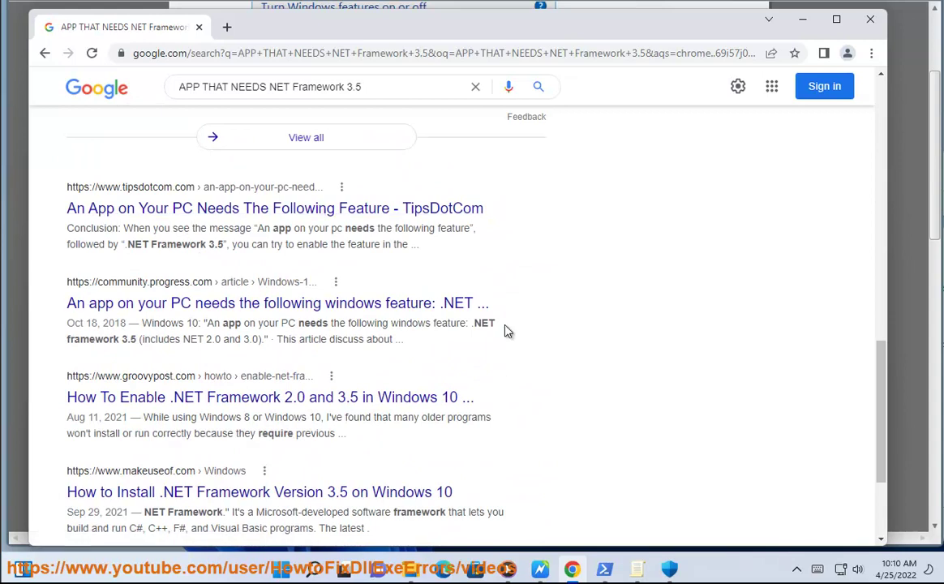
left_click(802, 19)
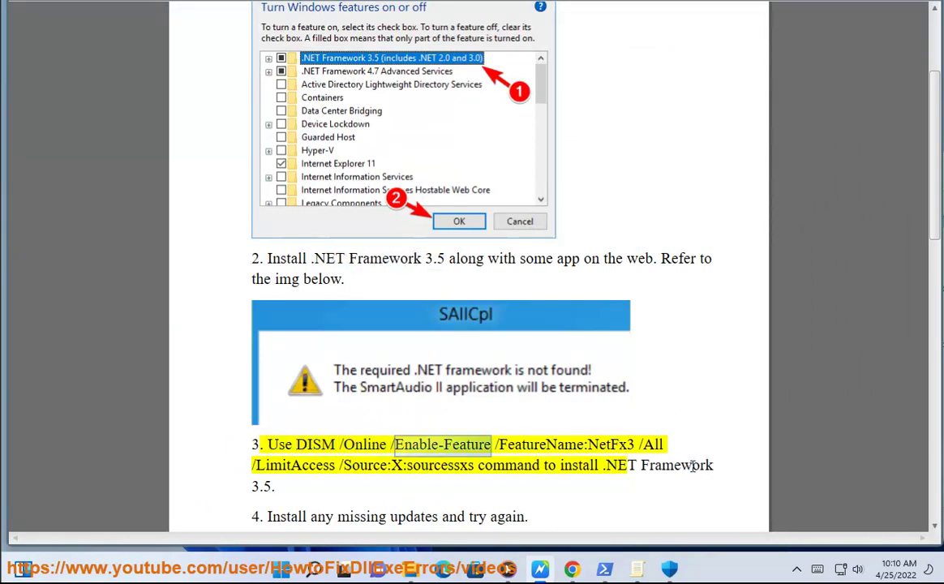
- Launch Command Prompt as administrator and select the step-3 DISM enable-feature command in the guide
key("super")
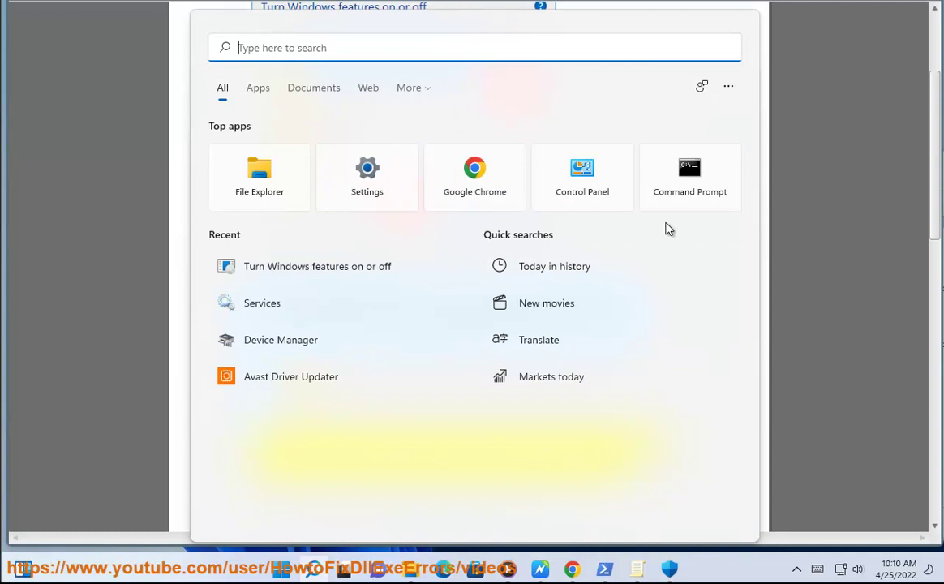
right_click(665, 226)
left_click(653, 207)
left_click(471, 357)
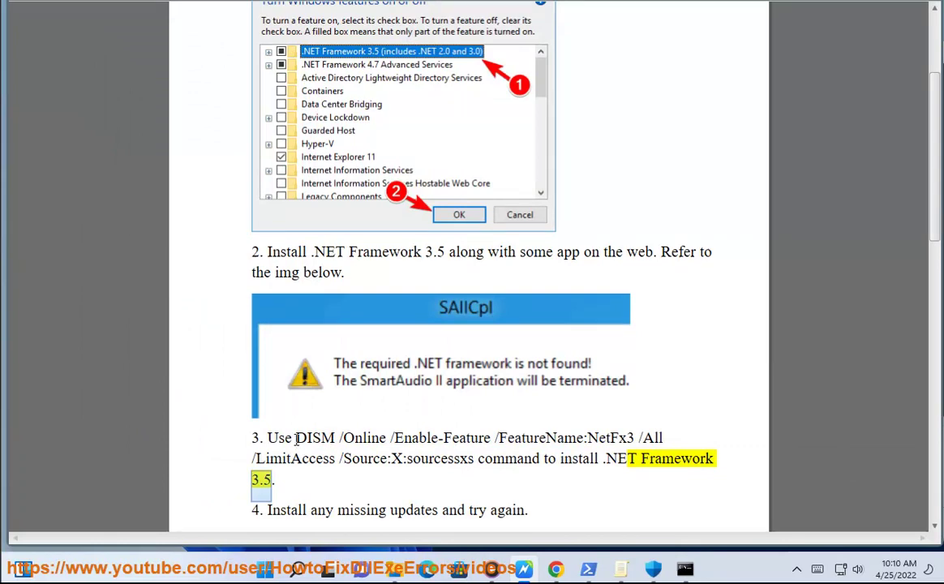
left_click_drag(295, 438, 462, 462)
key("ctrl+c")
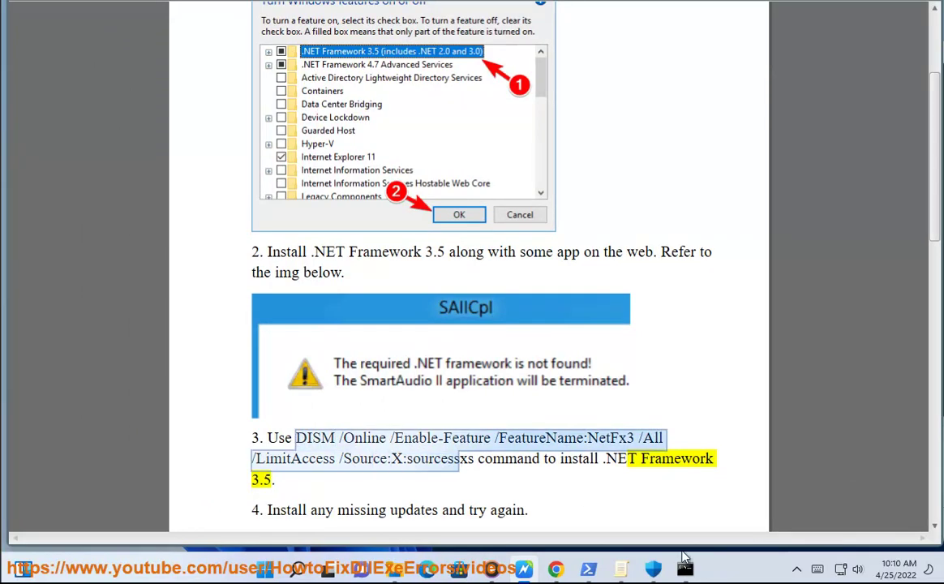
left_click(686, 569)
key("ctrl+v")
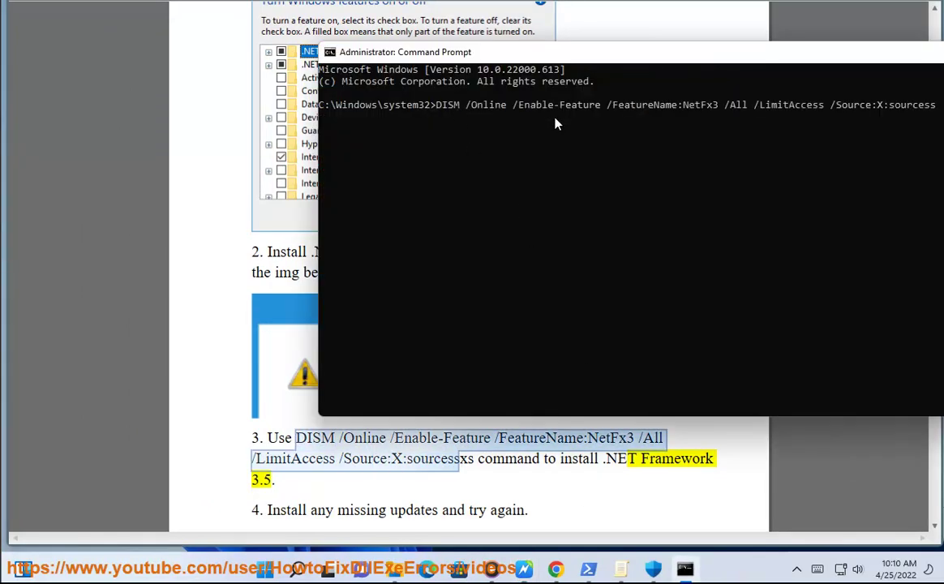
left_click_drag(683, 63, 497, 69)
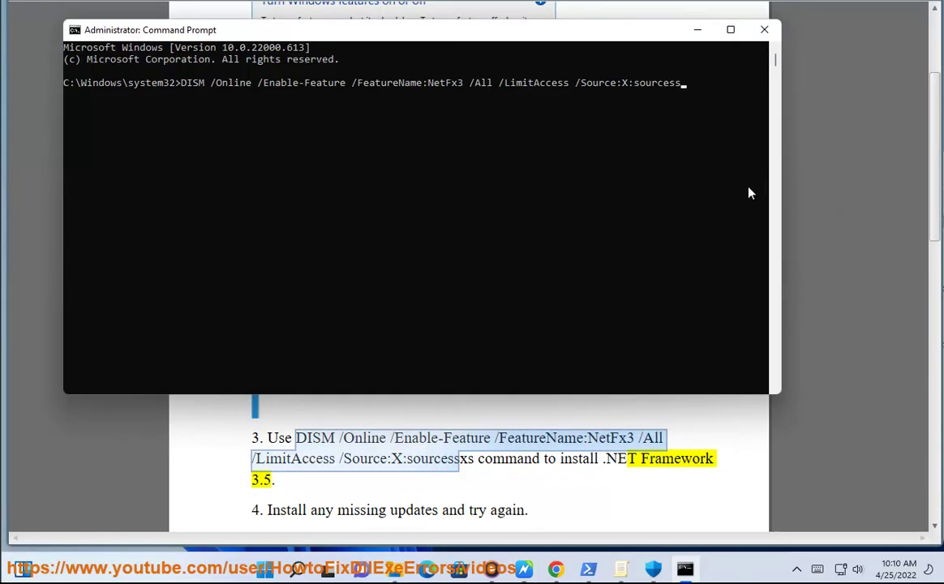
type("xs")
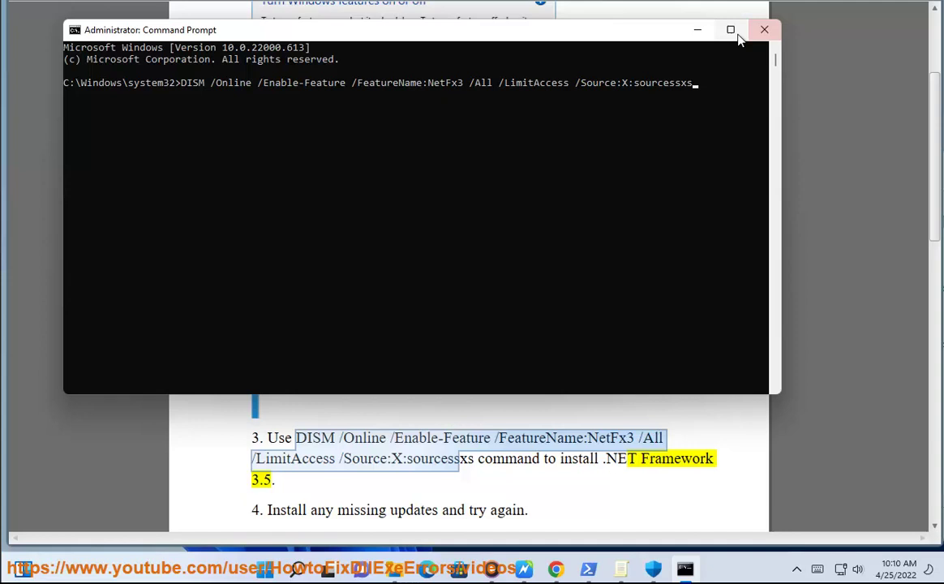
key("BackSpace")
key("BackSpace")
key("BackSpace")
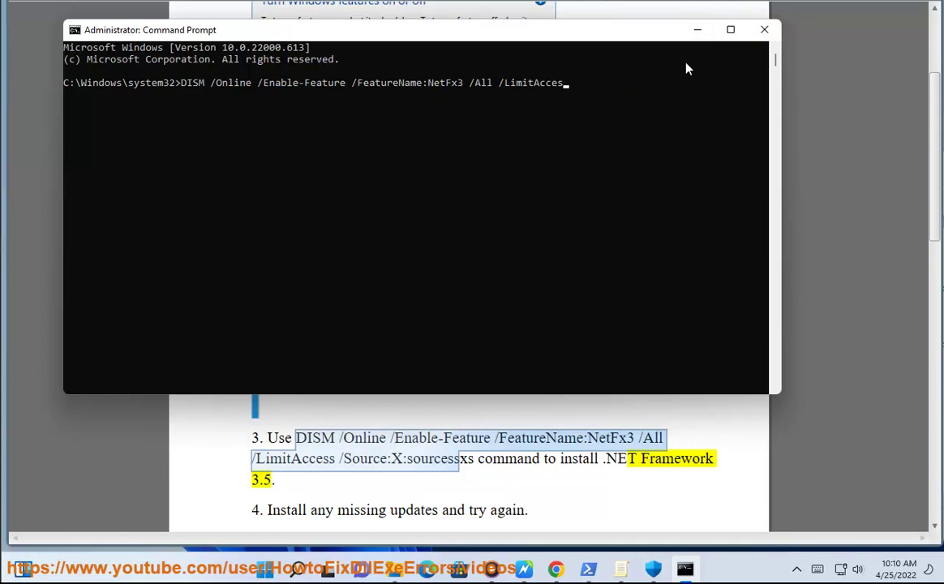
key("BackSpace")
key("BackSpace")
key("BackSpace")
key("BackSpace")
key("BackSpace")
key("BackSpace")
key("BackSpace")
key("BackSpace")
key("BackSpace")
key("BackSpace")
key("BackSpace")
key("BackSpace")
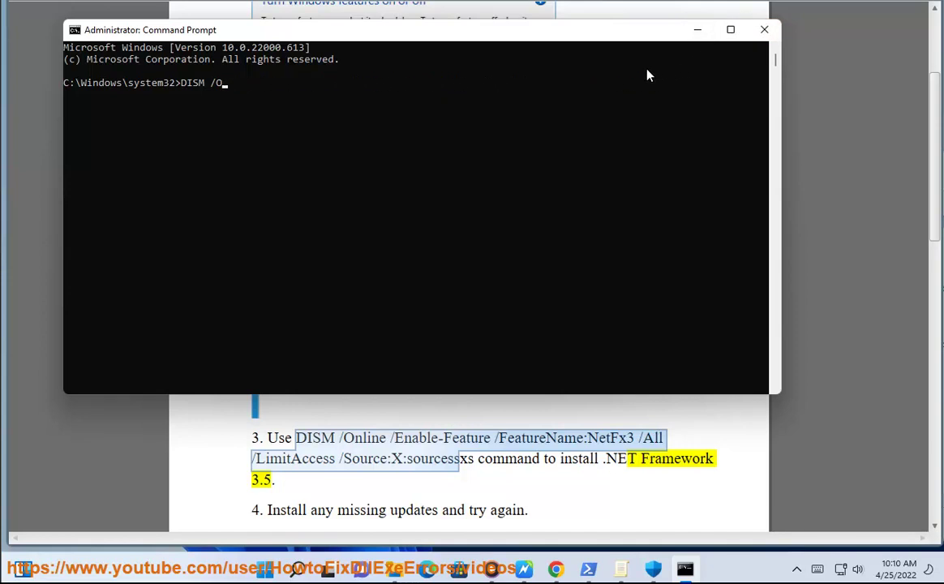
key("BackSpace")
key("BackSpace")
key("BackSpace")
- Minimize Command Prompt, then check for updates on Settings' Windows Update page
left_click(697, 30)
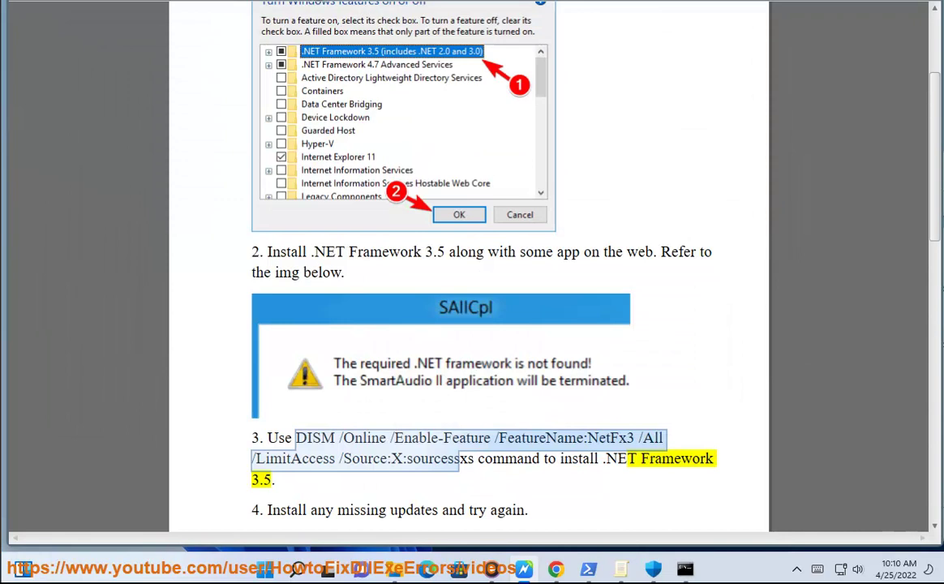
left_click(492, 132)
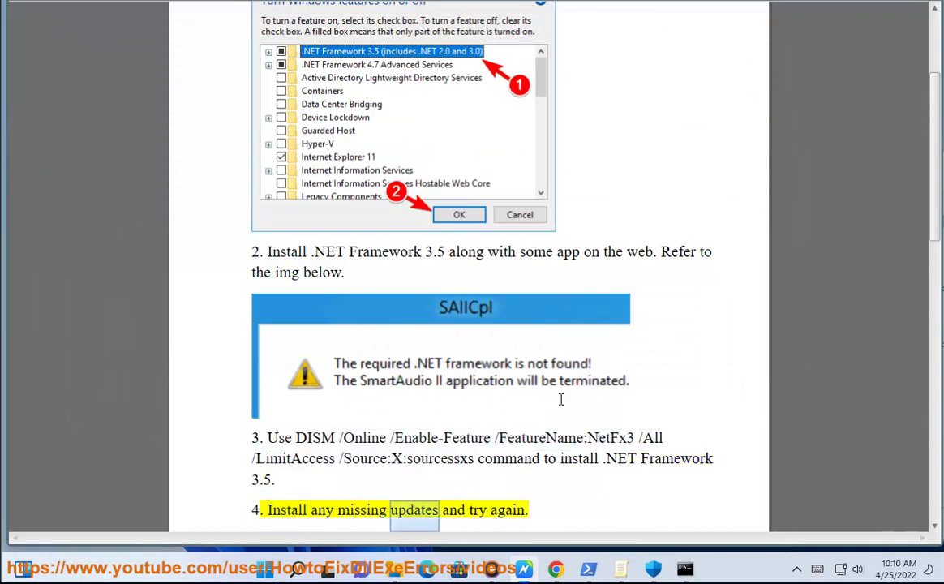
left_click(296, 567)
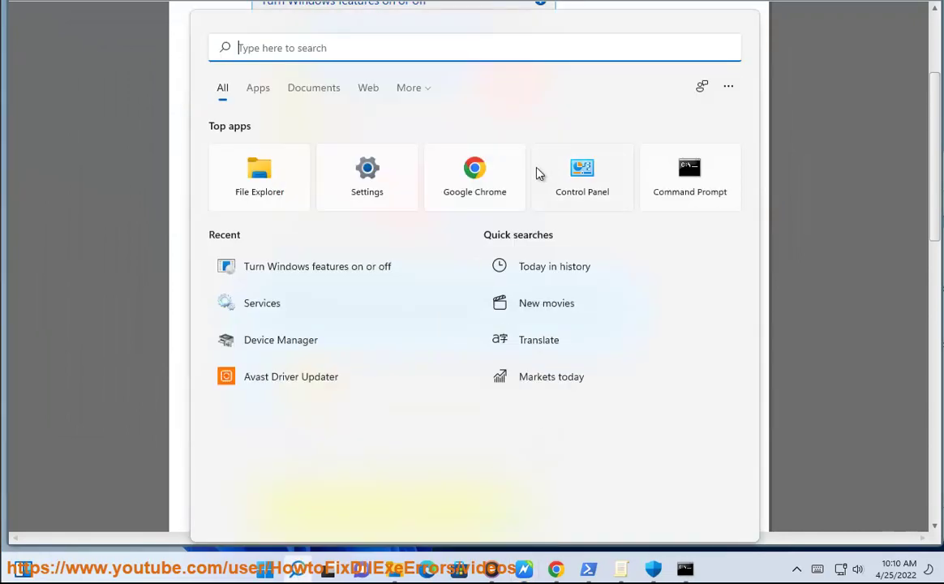
left_click(371, 183)
left_click(822, 76)
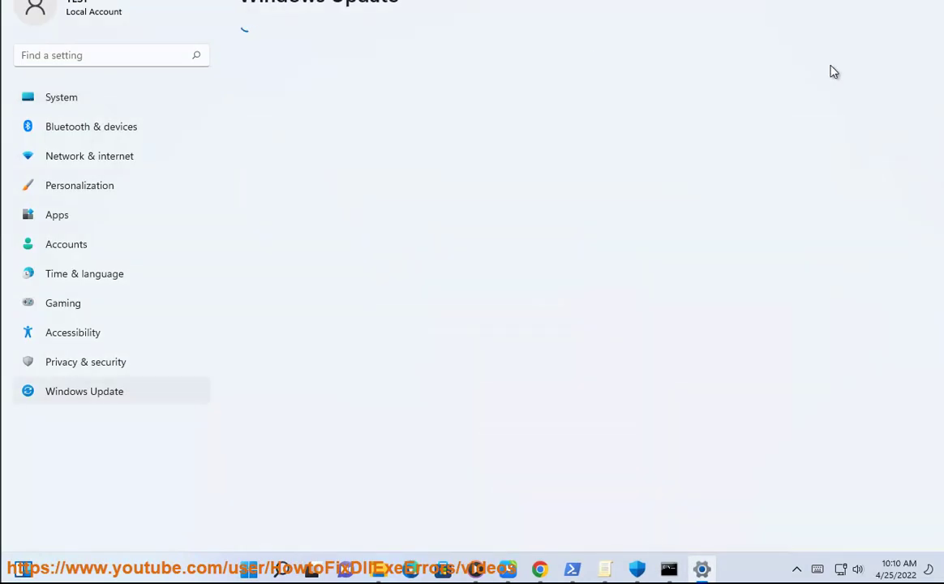
left_click(882, 60)
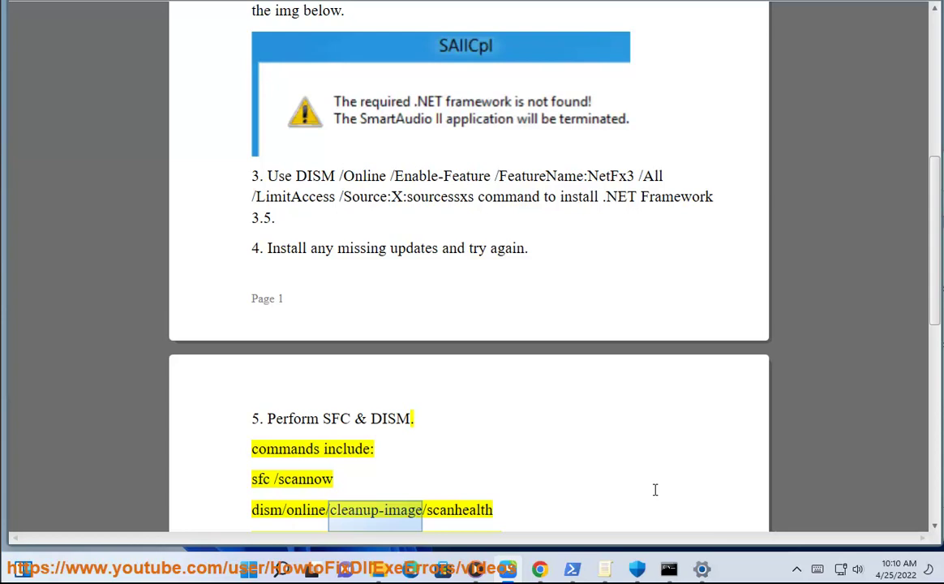
- Type 'sfc scannow' at the admin Command Prompt and move the window aside to reveal the guide
scroll(656, 503, "down", 1)
left_click(667, 570)
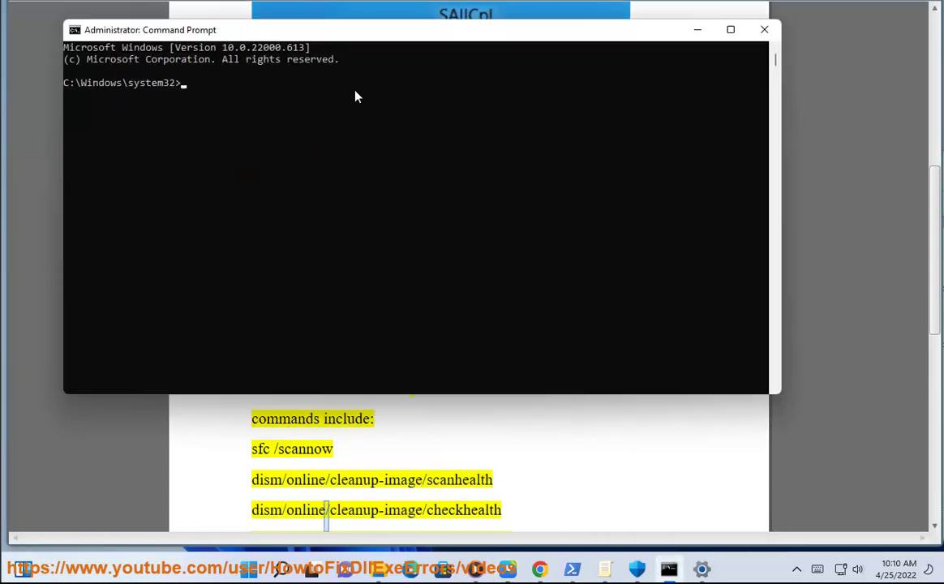
type("sfc sca")
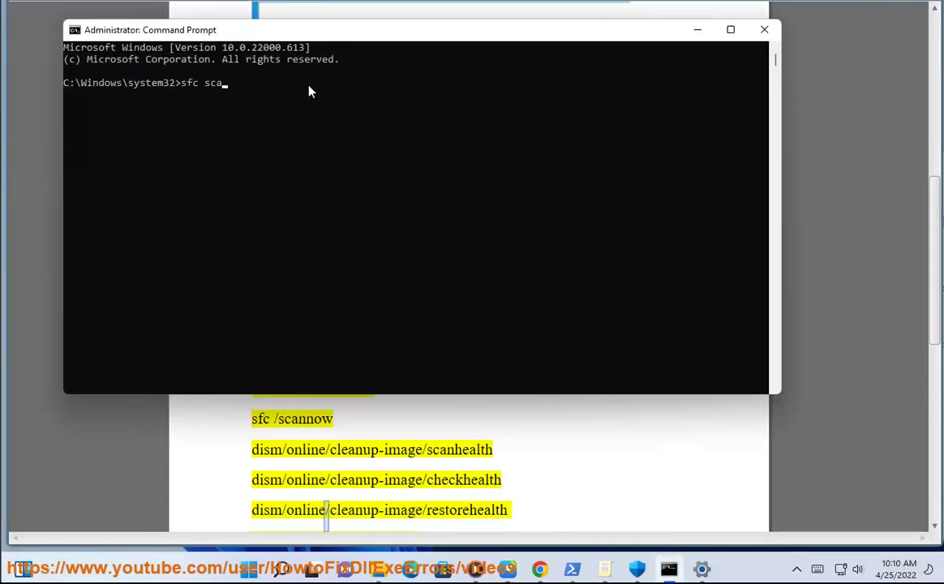
type("nnow")
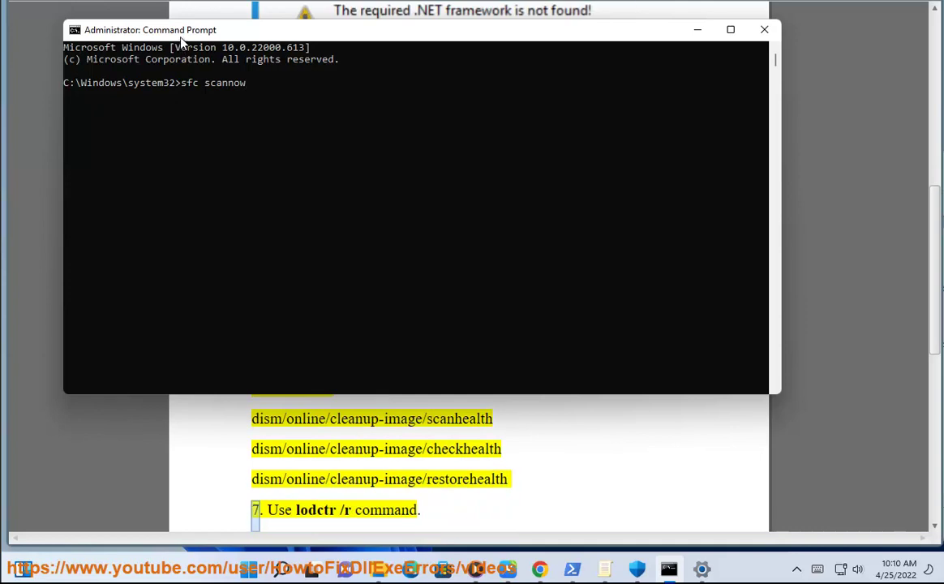
left_click_drag(163, 33, 680, 177)
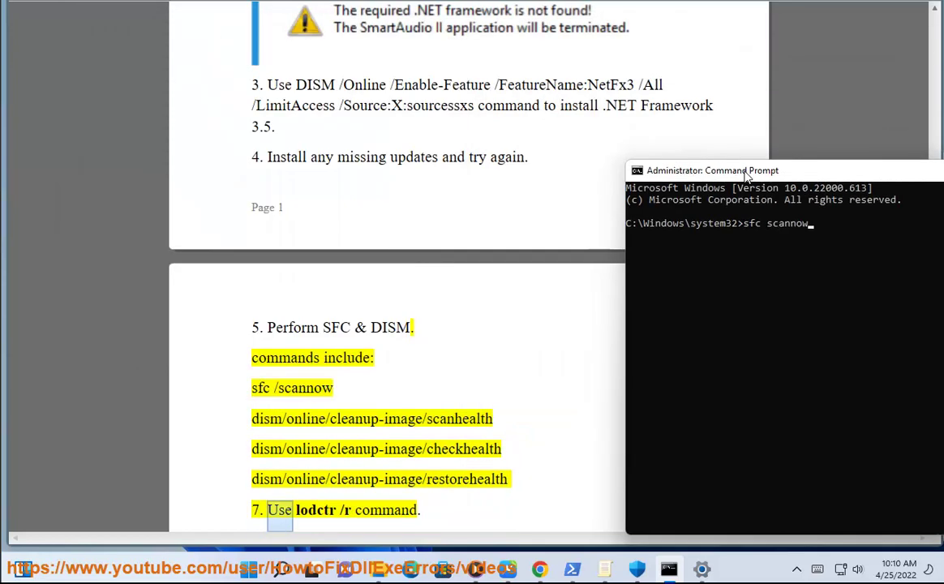
left_click(464, 489)
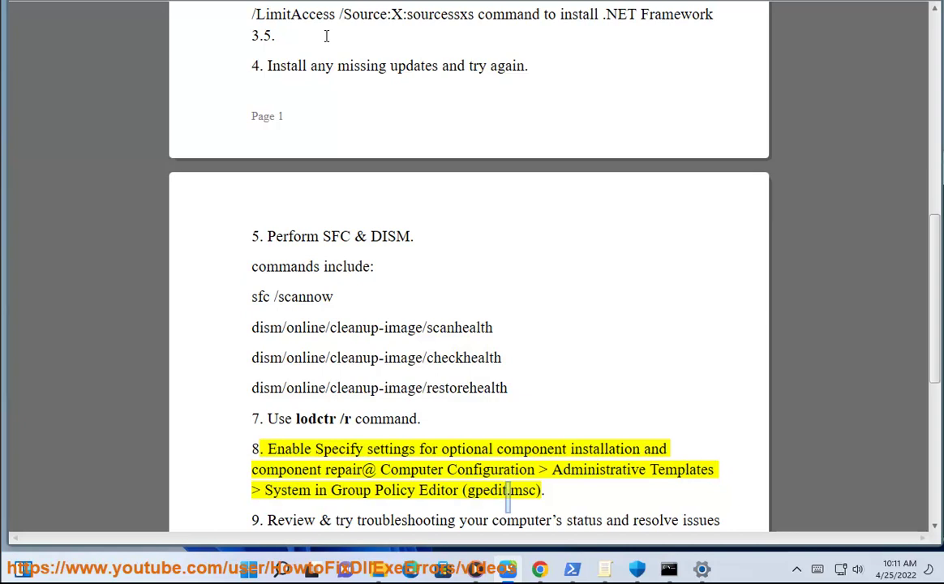
- Replace the sfc scannow command with 'lodctr' at the prompt, then select (gpedit.msc) in the guide
left_click(339, 420)
left_click(336, 418)
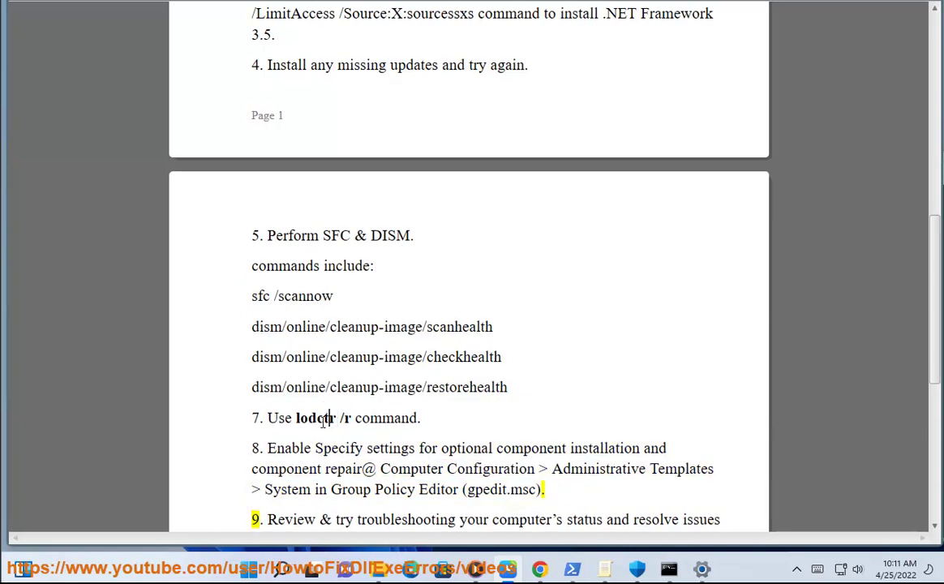
double_click(322, 420)
left_click(669, 569)
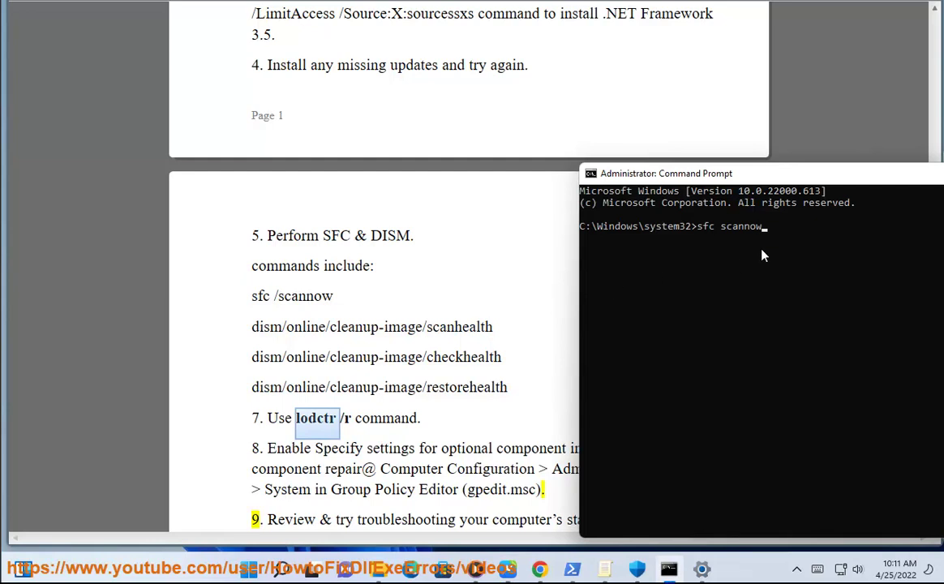
key("BackSpace")
key("BackSpace")
key("BackSpace")
key("BackSpace")
type("lodctr")
left_click(479, 426)
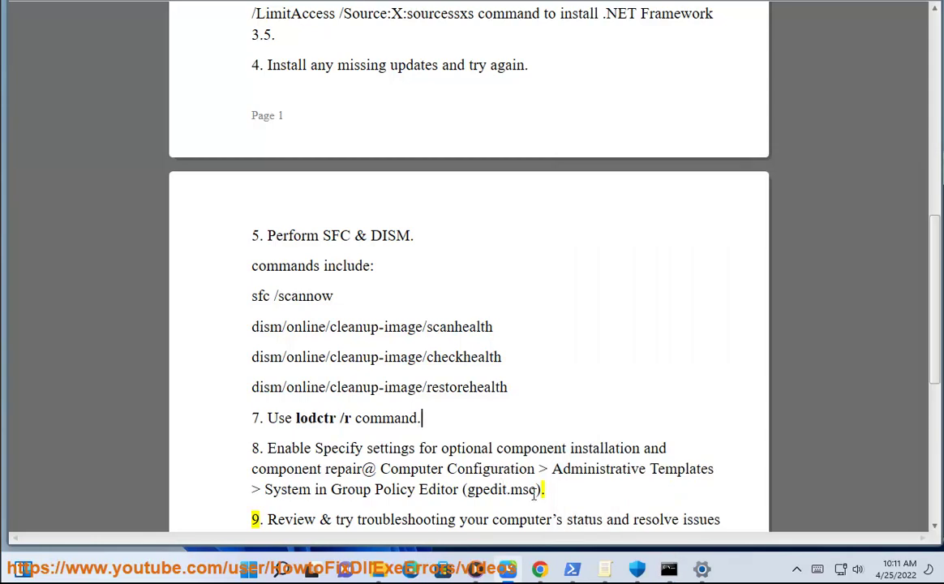
left_click_drag(541, 489, 462, 489)
- Open Local Group Policy Editor via a 'gpe' search and expand Computer Configuration > Administrative Templates
key("super+s")
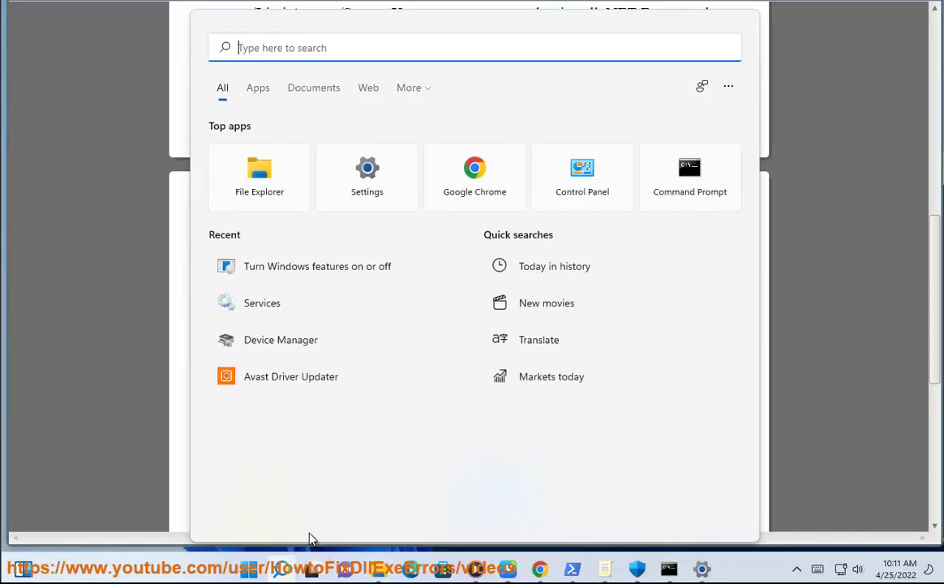
type("gpe")
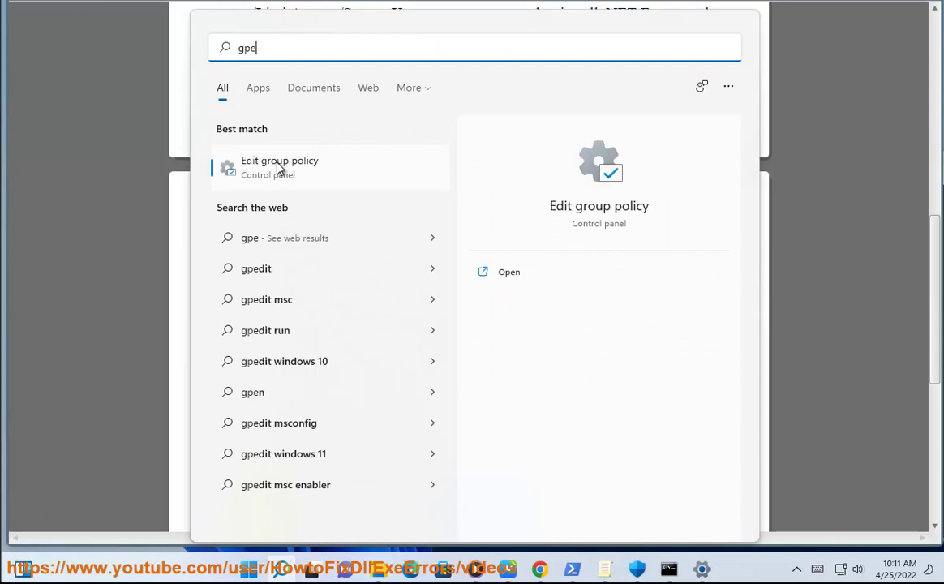
left_click(278, 166)
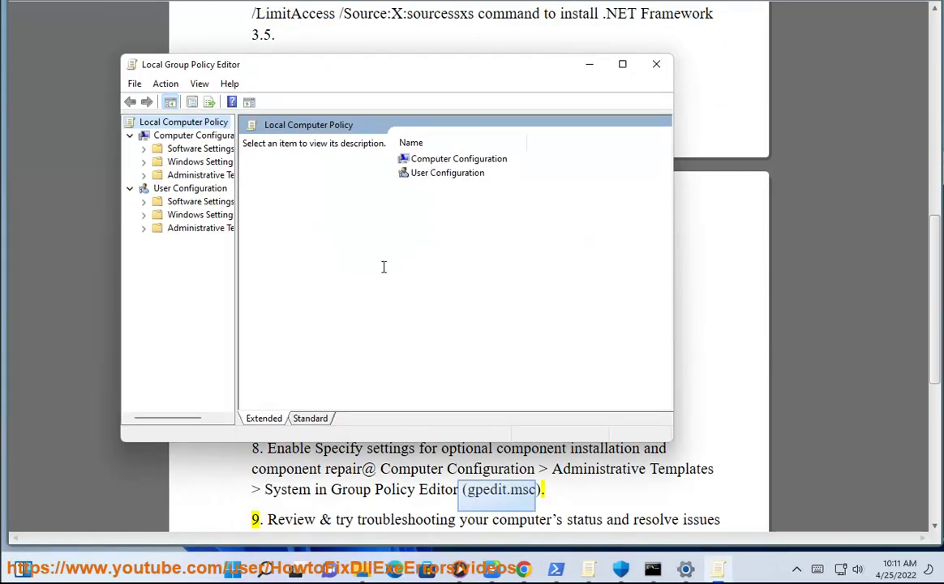
double_click(444, 160)
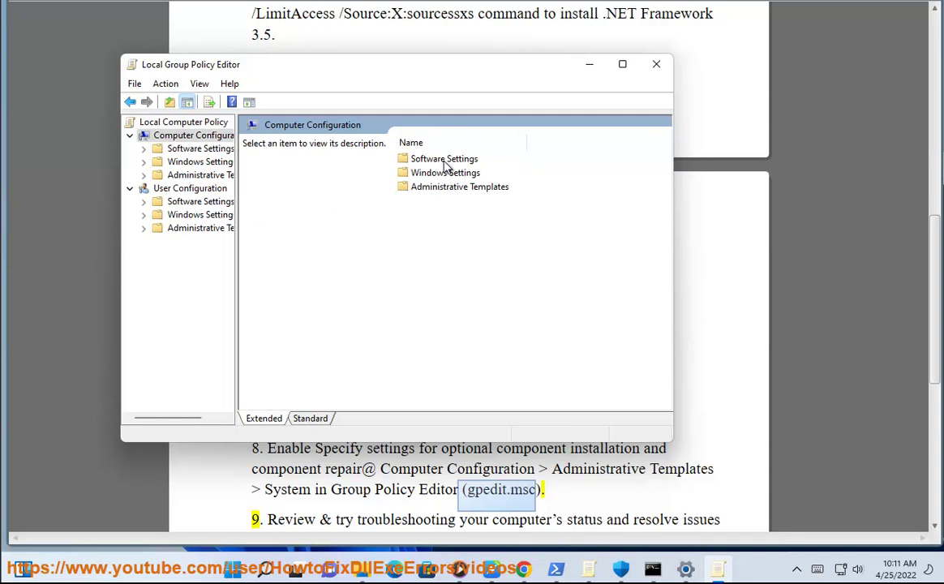
left_click(454, 191)
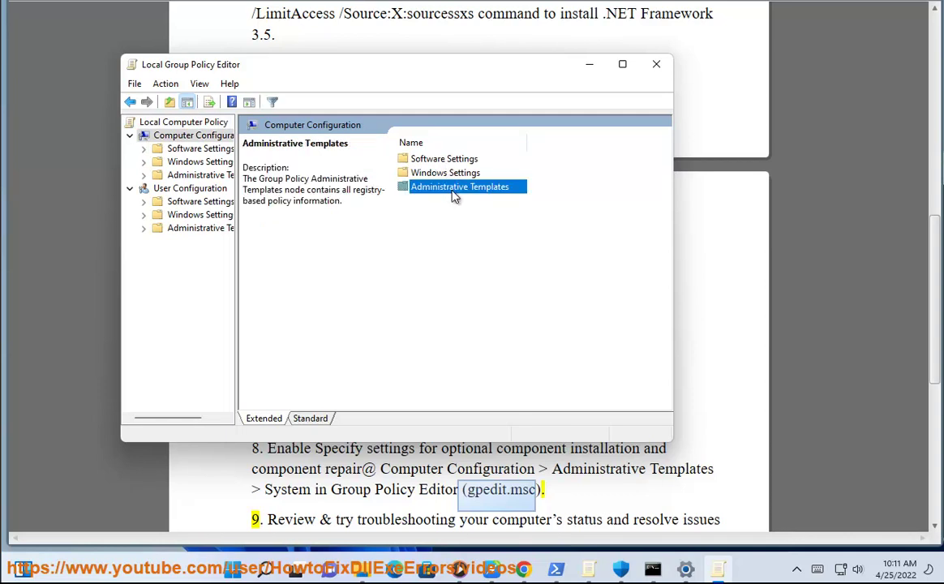
double_click(454, 191)
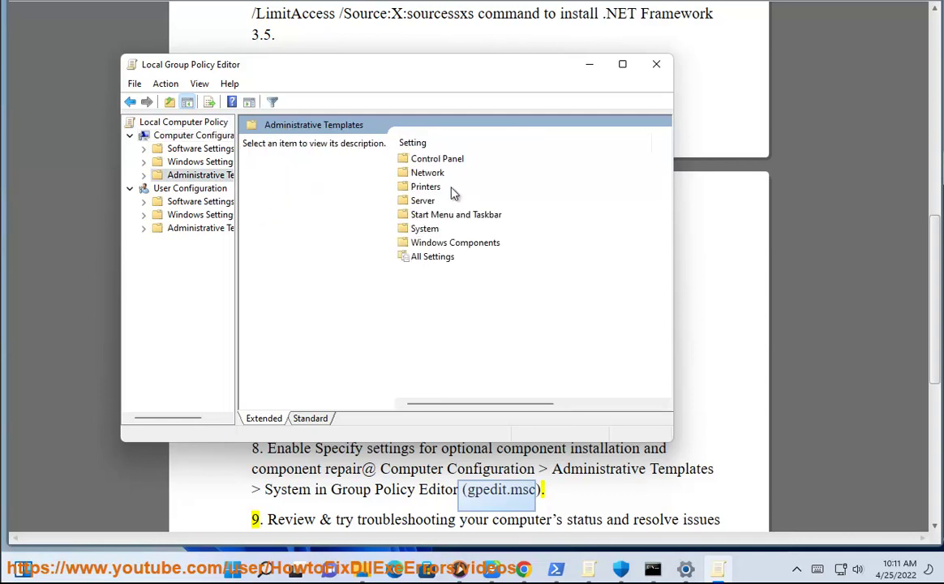
- Open the System folder and browse its settings list down to Service Control Manager Settings
left_click(436, 231)
double_click(435, 231)
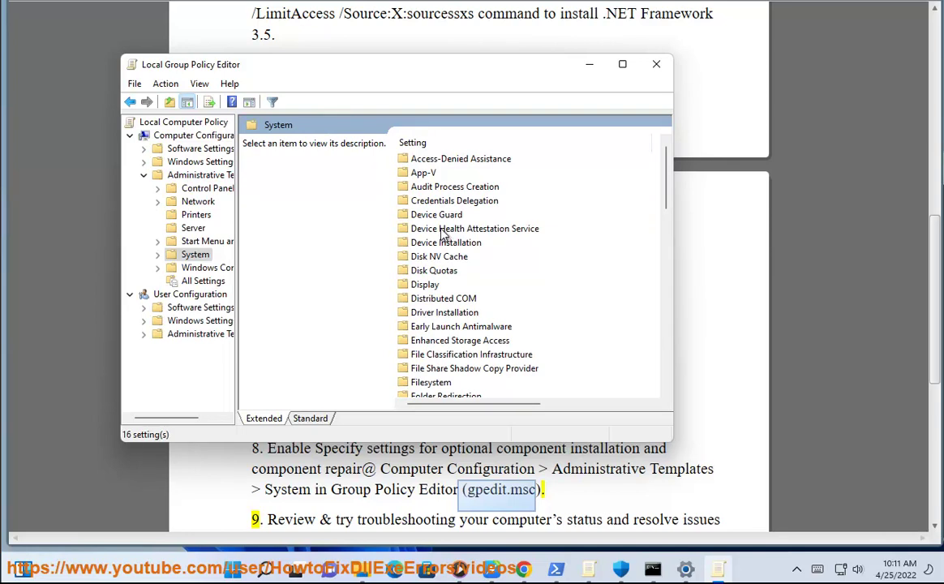
left_click(443, 231)
key("s")
scroll(448, 240, "down", 1)
key("s")
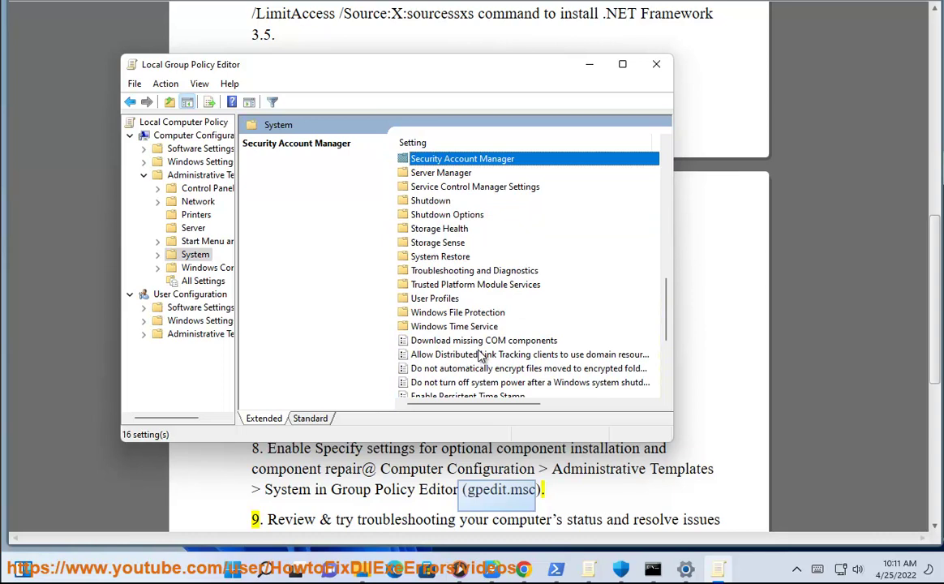
key("s")
key("s")
scroll(480, 357, "down", 3)
scroll(481, 369, "down", 1)
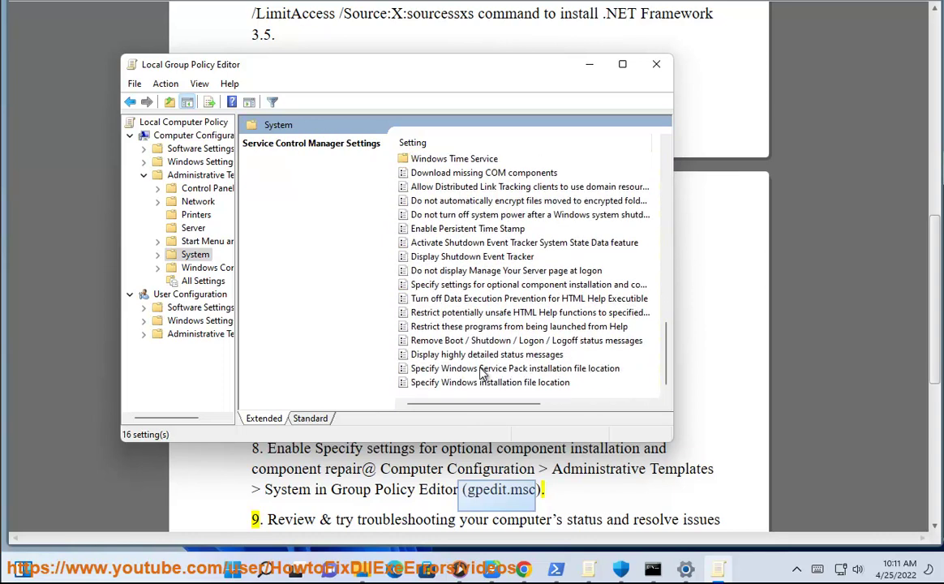
- Expand System in the tree, widen the tree pane, and browse the S entries for the component policy
left_click(470, 369)
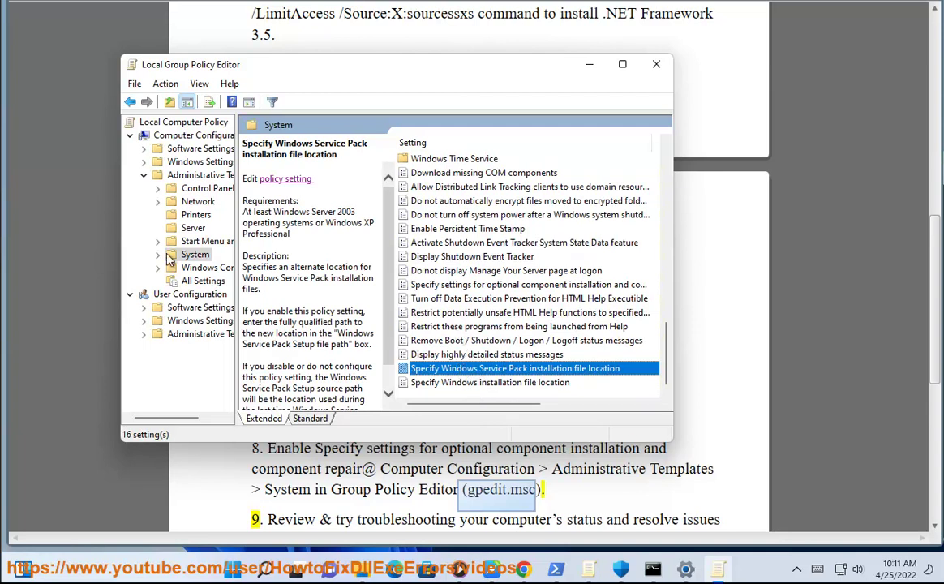
double_click(194, 255)
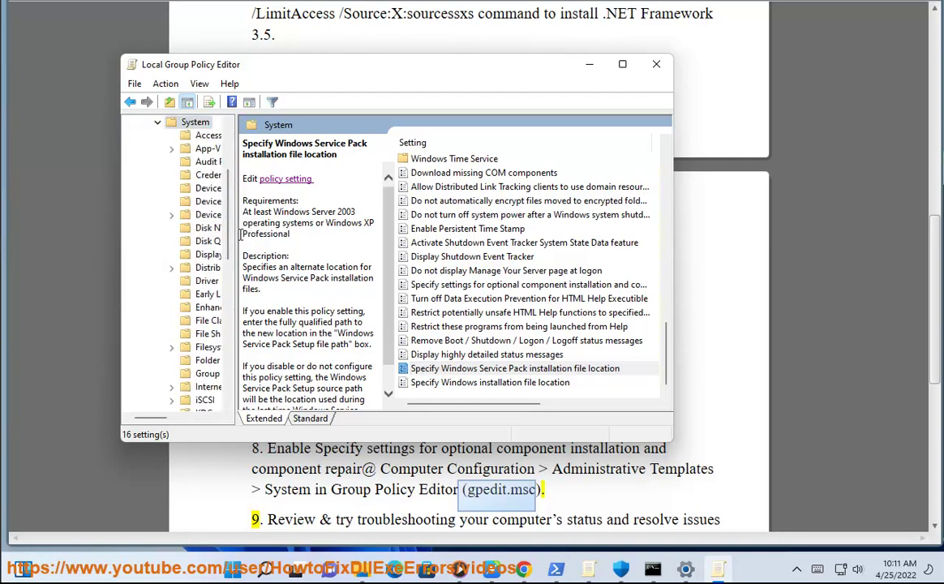
left_click_drag(234, 236, 282, 236)
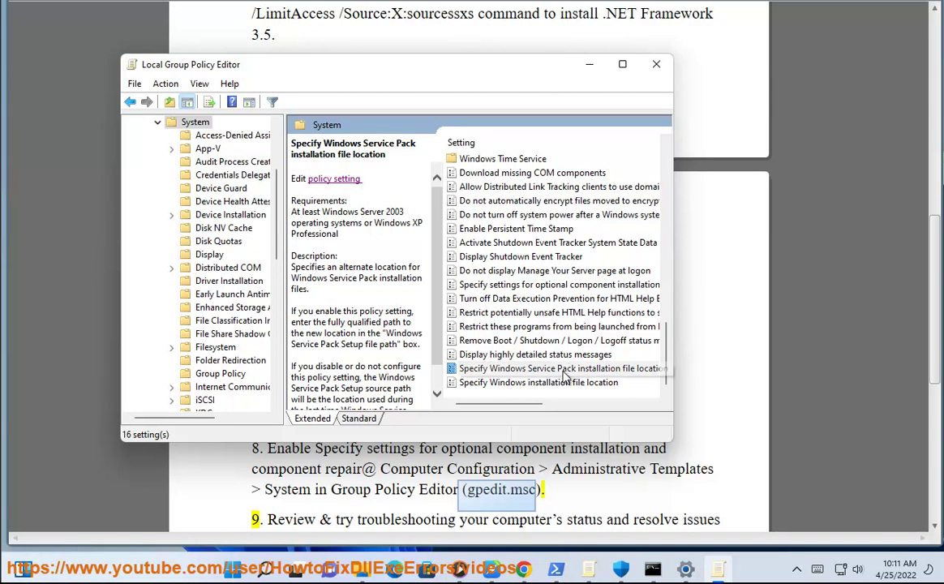
left_click(520, 384)
key("s")
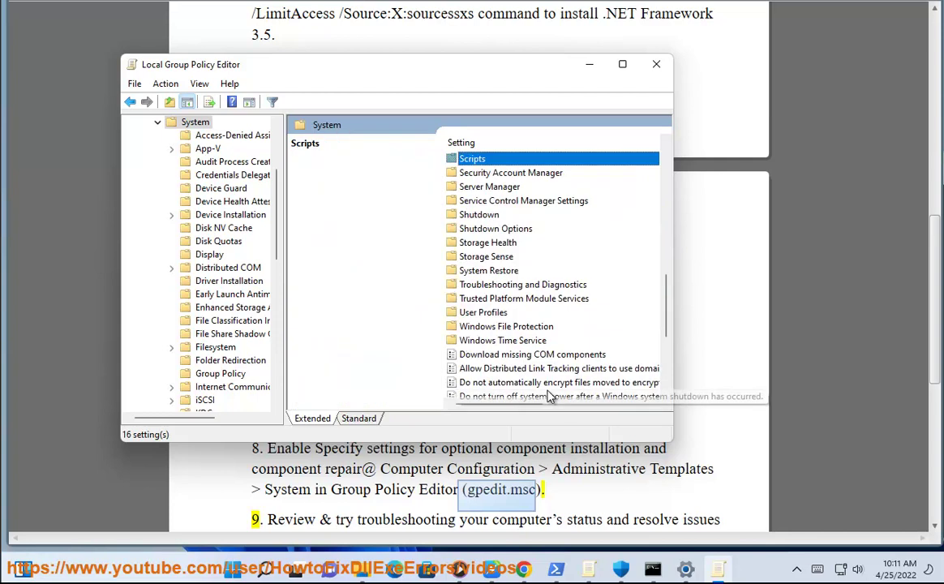
key("s")
key("s")
key("s")
key("s")
key("s")
key("s")
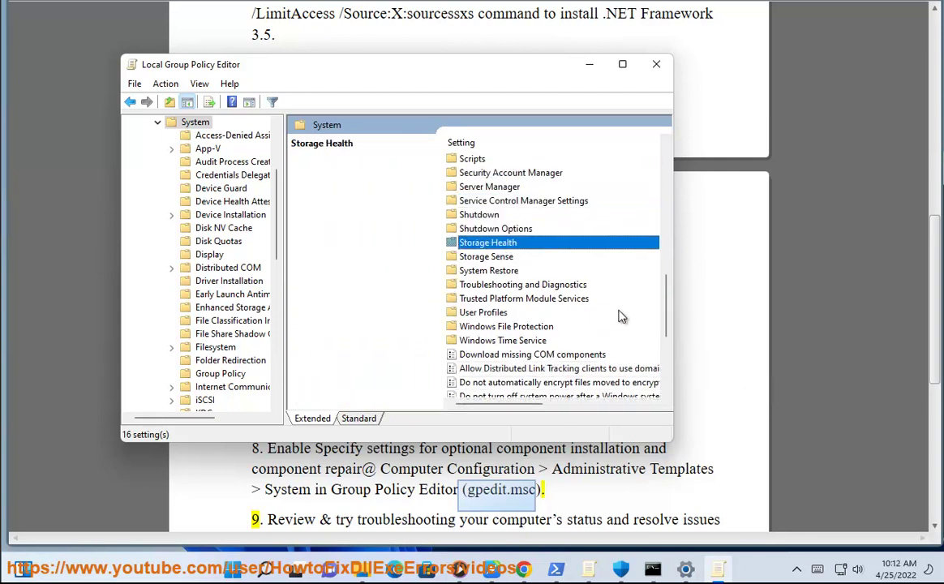
key("s")
key("s")
key("s")
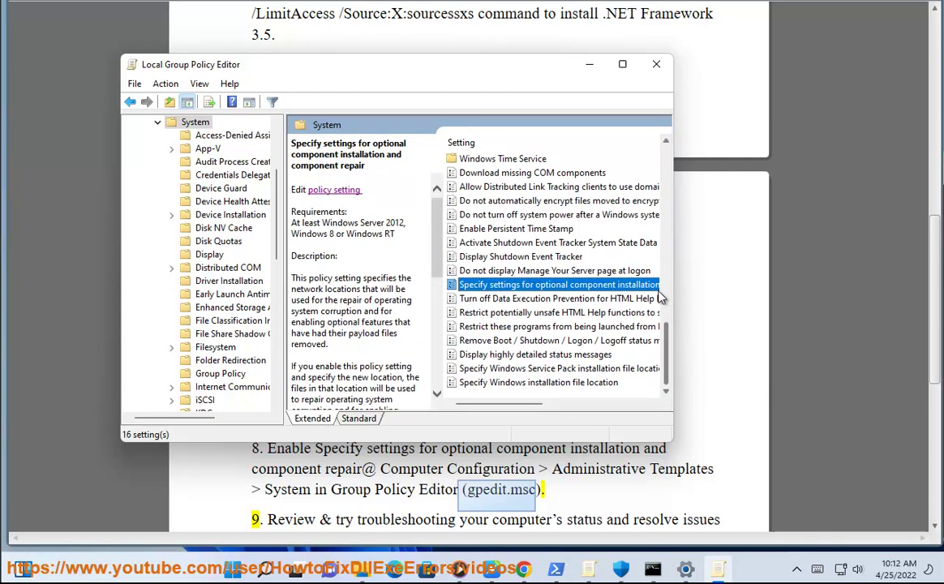
- Open the optional component installation and repair policy and set it to Enabled
double_click(575, 290)
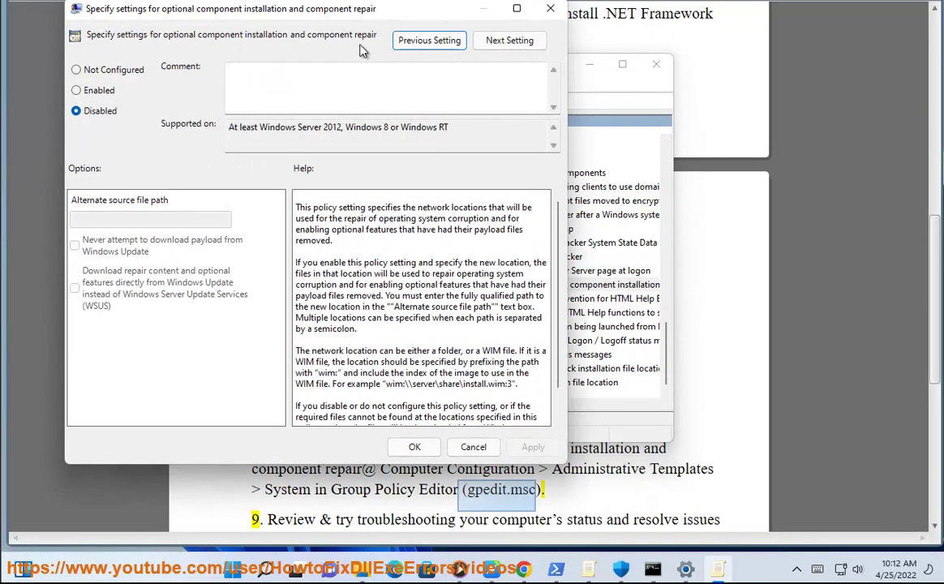
left_click_drag(357, 16, 681, 62)
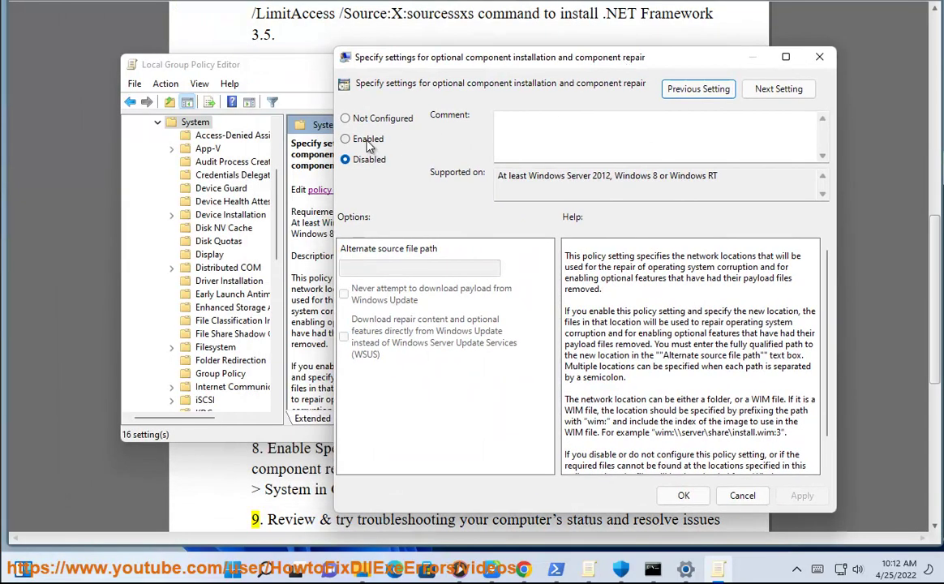
left_click(369, 142)
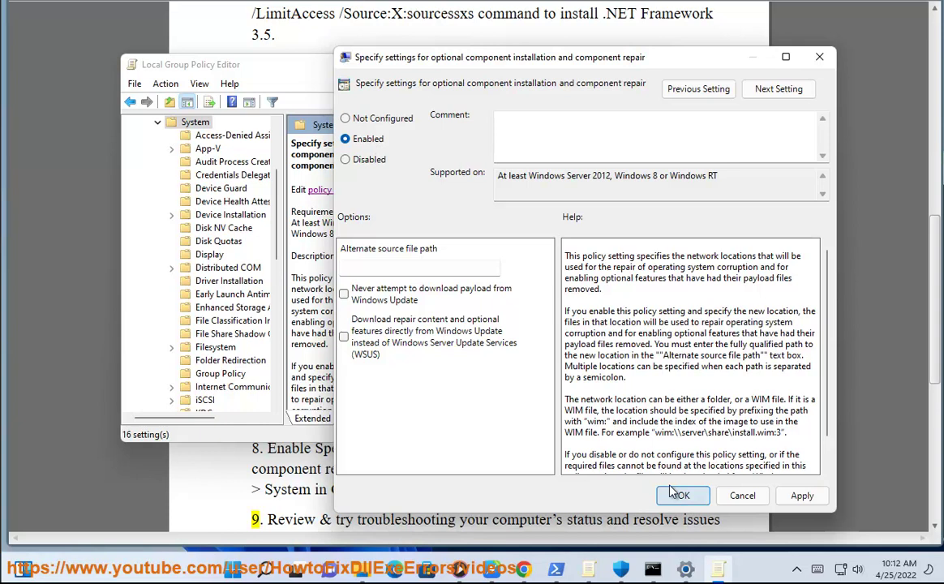
left_click(742, 496)
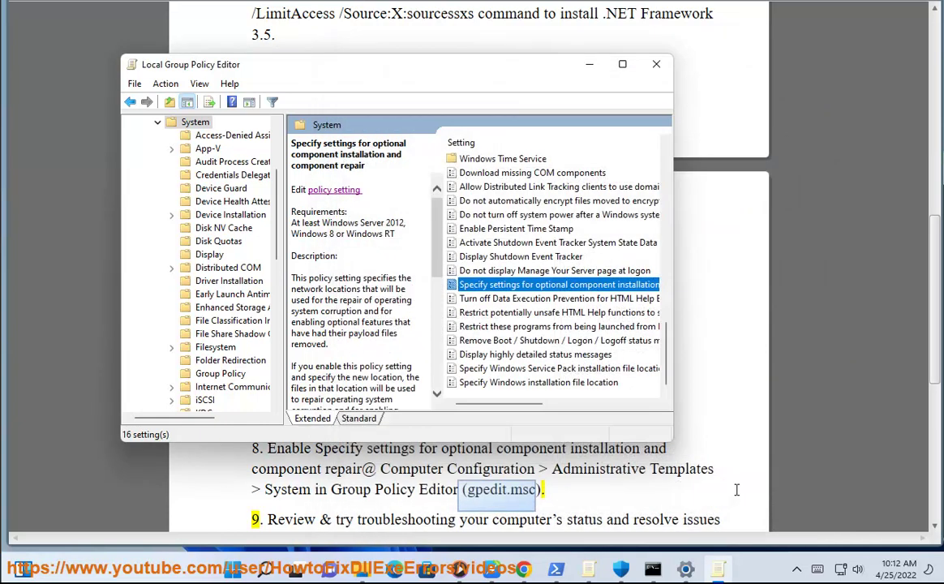
- Enable the policy with repair content downloaded directly from Windows Update, save, and close the editor
double_click(529, 285)
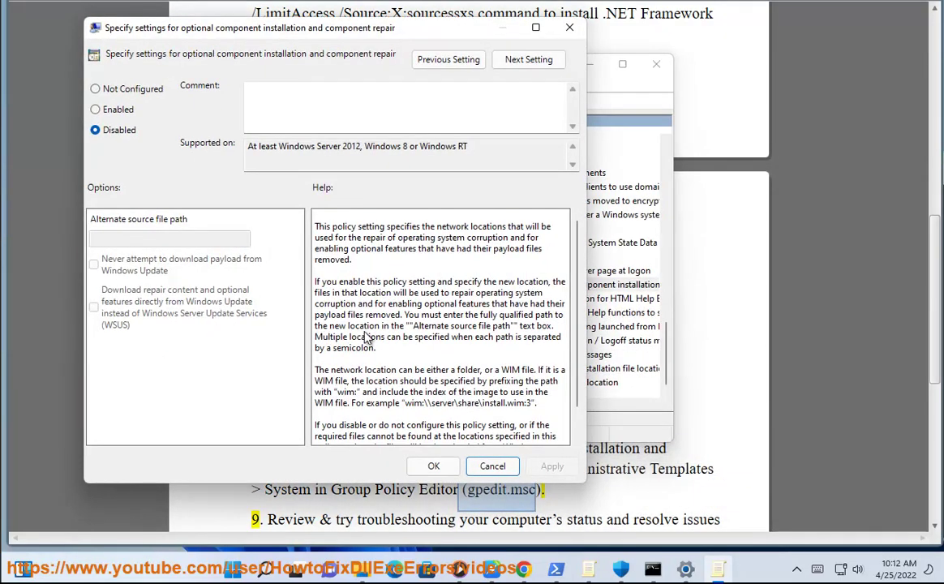
left_click(104, 109)
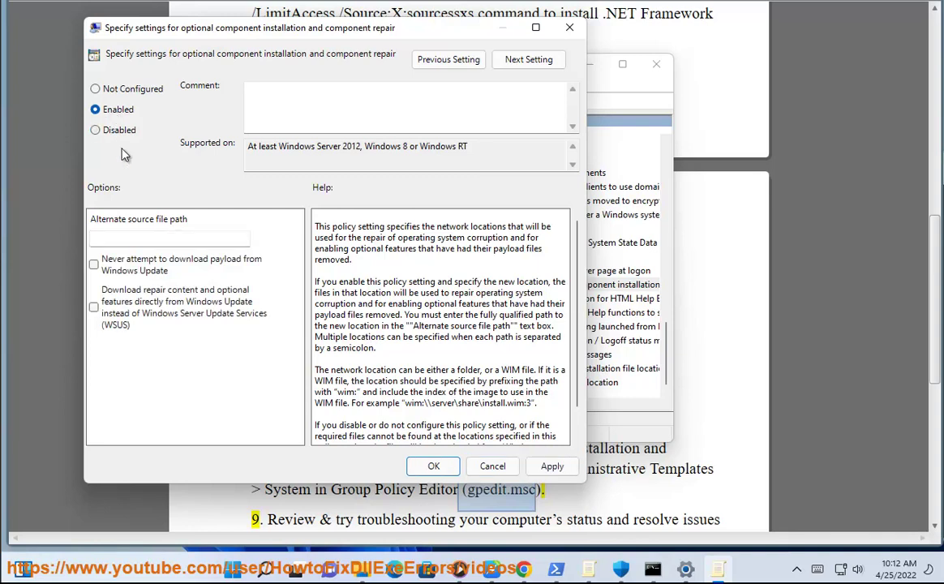
left_click(94, 308)
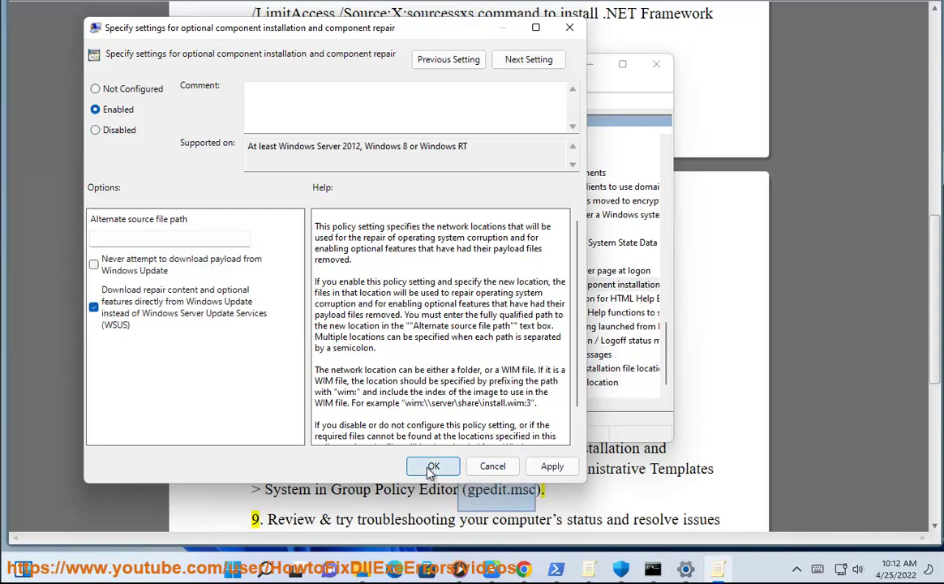
left_click(459, 470)
left_click(656, 63)
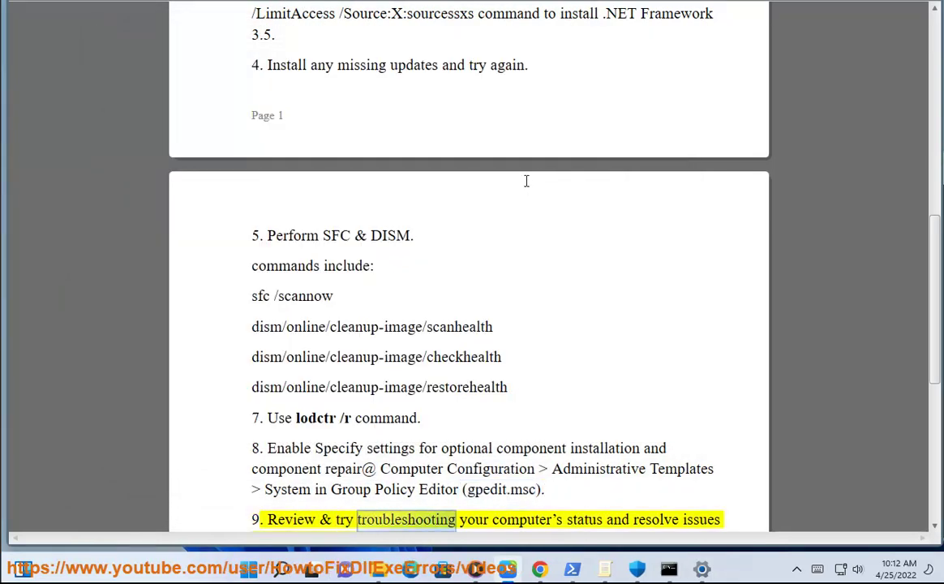
scroll(567, 255, "down", 3)
scroll(577, 246, "down", 3)
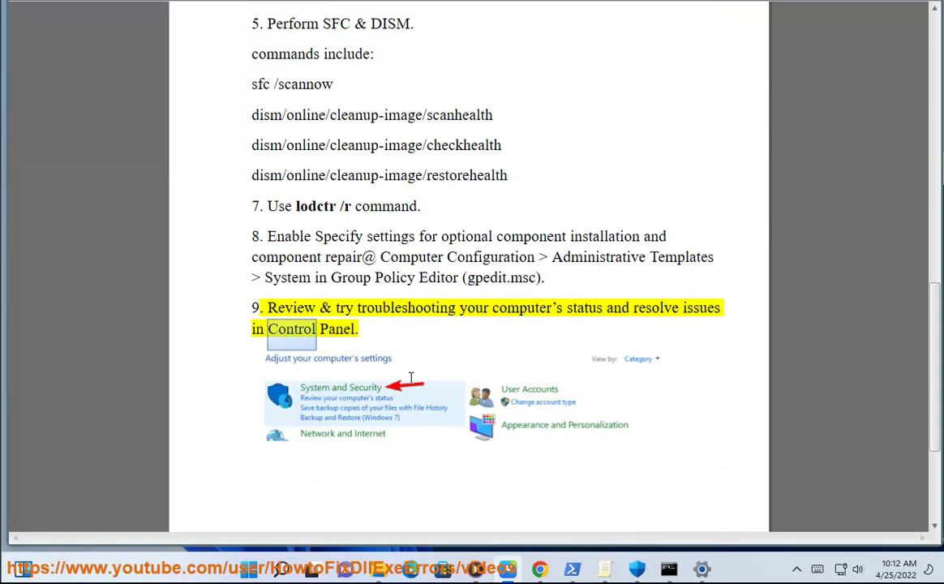